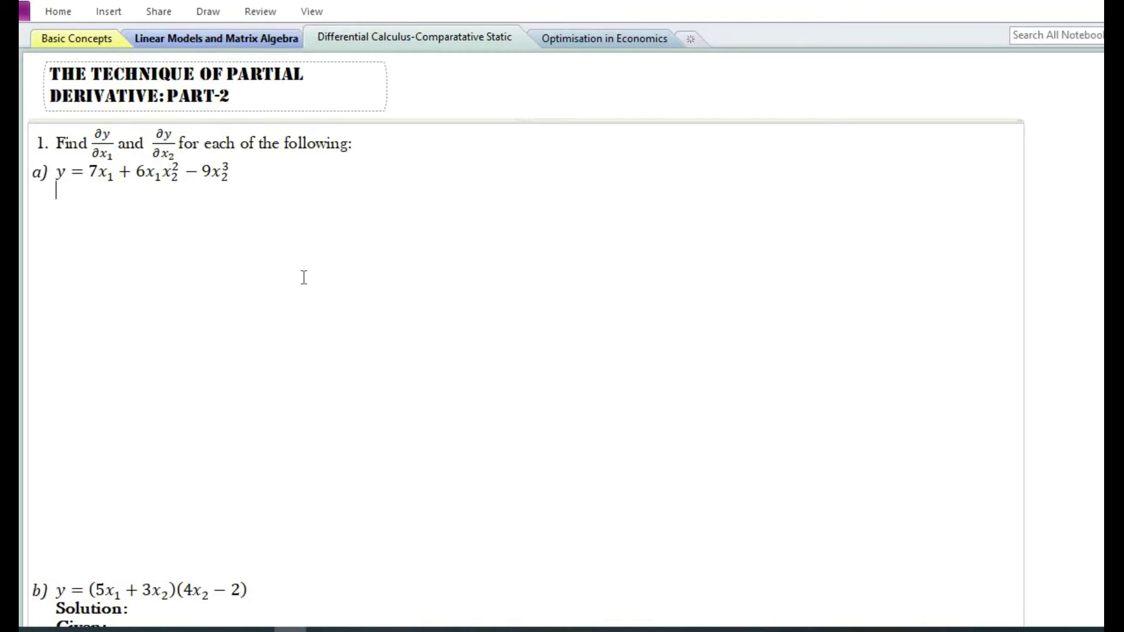
Paste the Solution, Given and To find lines, then the f_x1 = ∂/∂x1(7x1 + 6x1x2² − 9x2³) setup
scroll(94, 220, up, 2)
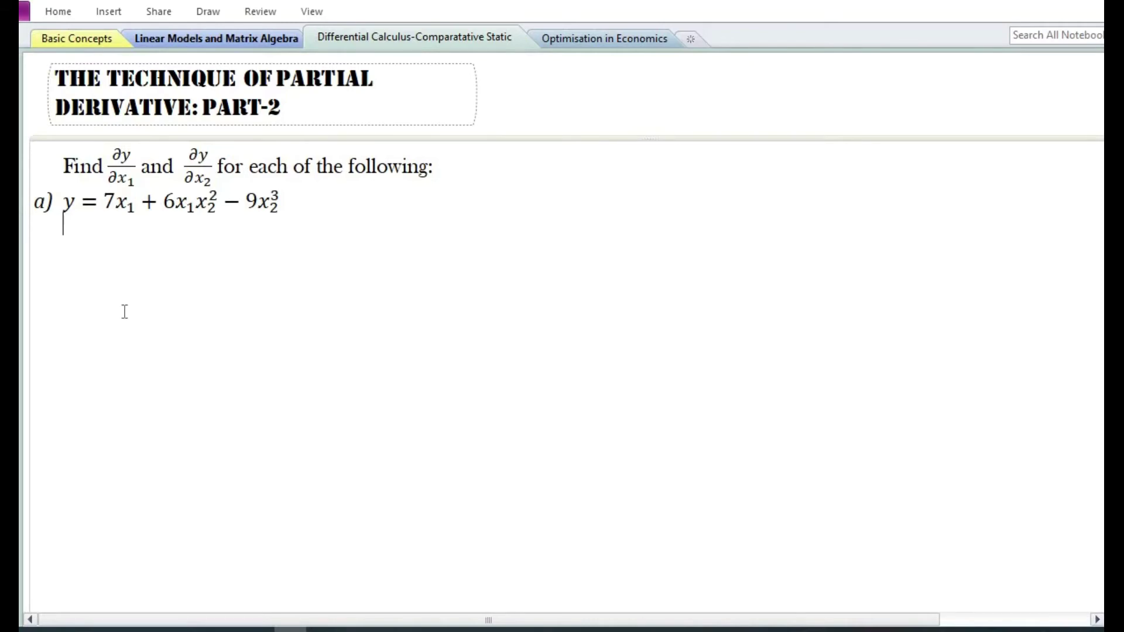
text(Solution: Given: y = 7x1 + 6x1x2^2 − 9x2^3 To find: Partial derivatives ∂y/∂x1 and ∂y/∂x2)
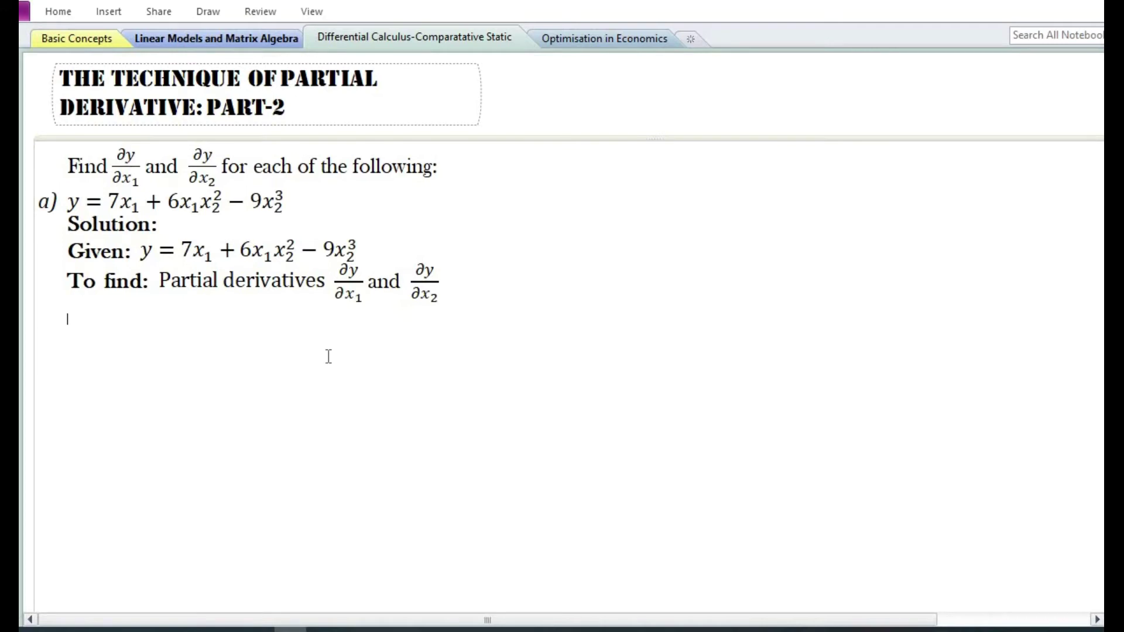
key(ctrl+v)
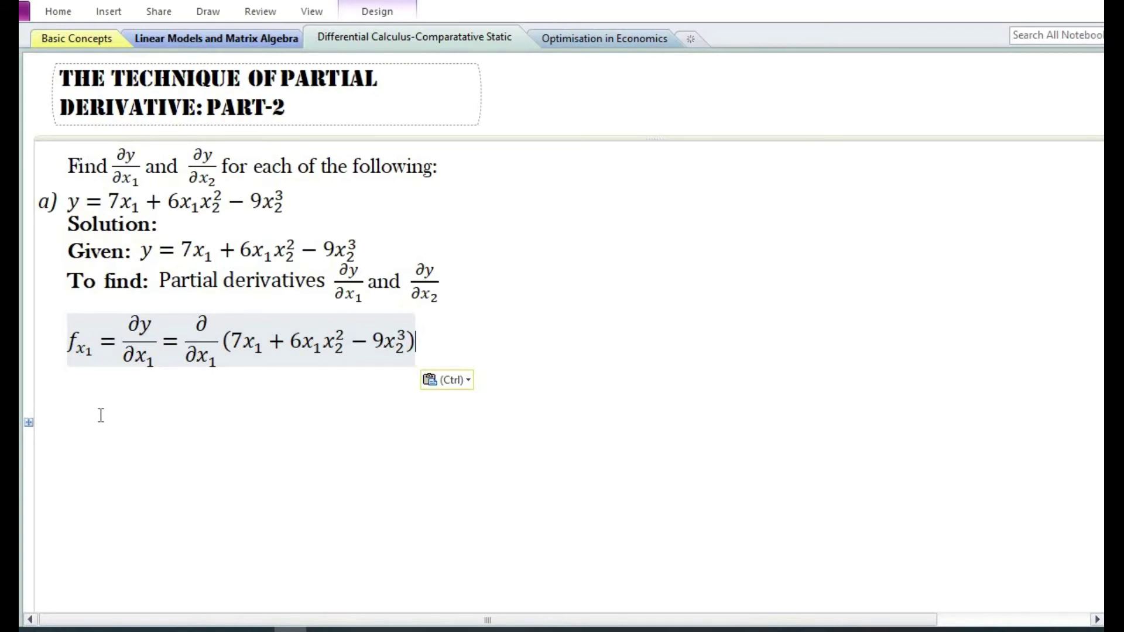
Add the line = ∂/∂x1 7x1 + ∂/∂x1 6x1x2² − ∂/∂x1 9x2³ and begin another '=' line
key(Return)
text(=)
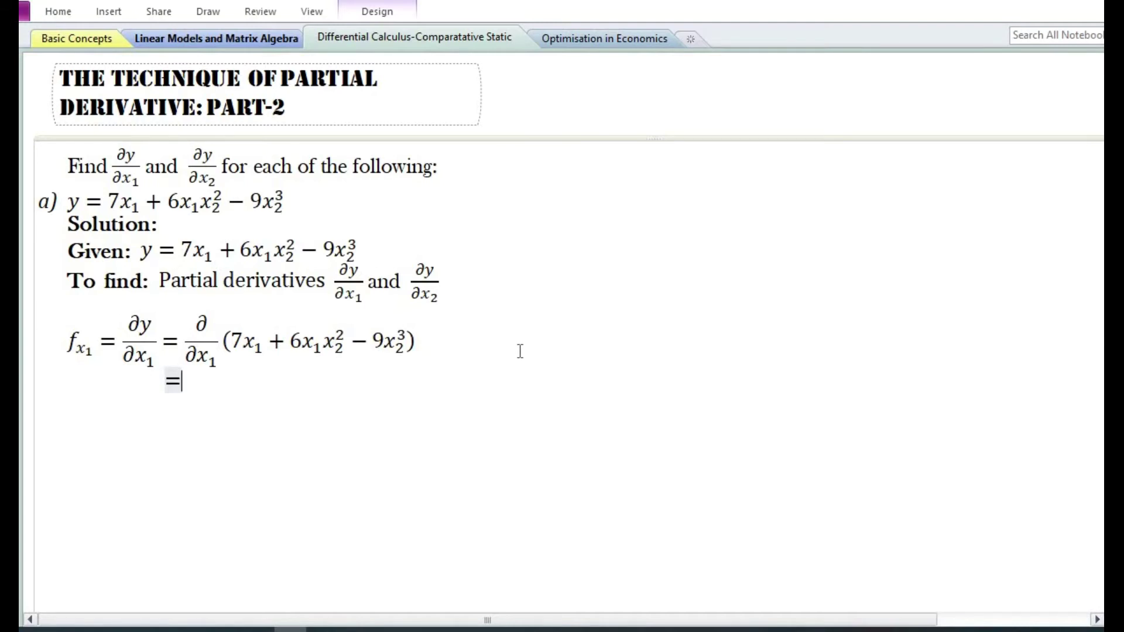
text(∂/∂x₁ 7x₁ + ∂/∂x₁ 6x₁x₂² − ∂/∂x₁ 9x₂³)
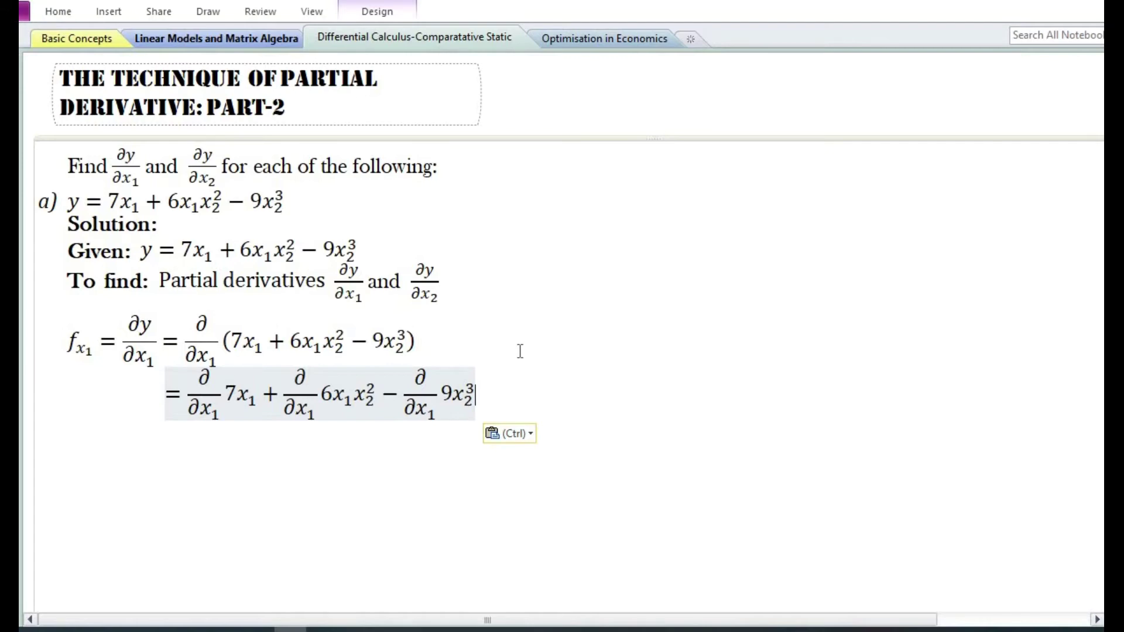
key(Return)
text(=)
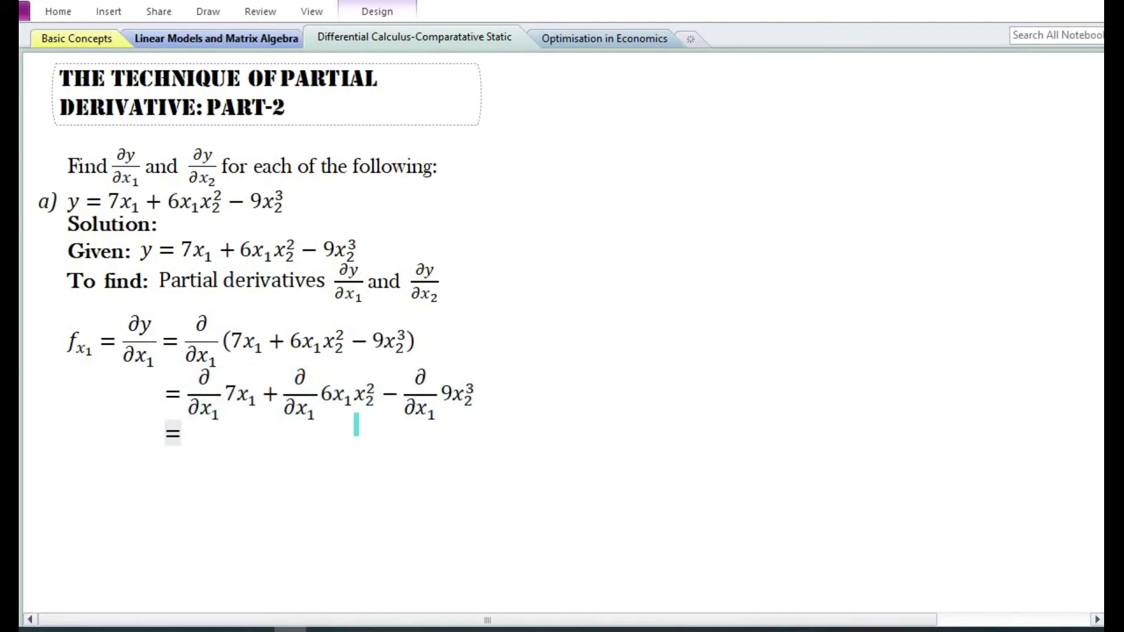
Highlight x2² and x2³ in teal, and begin the third line with = 7 ∂/∂x1 x1
drag(351, 396, 379, 395)
drag(449, 395, 477, 396)
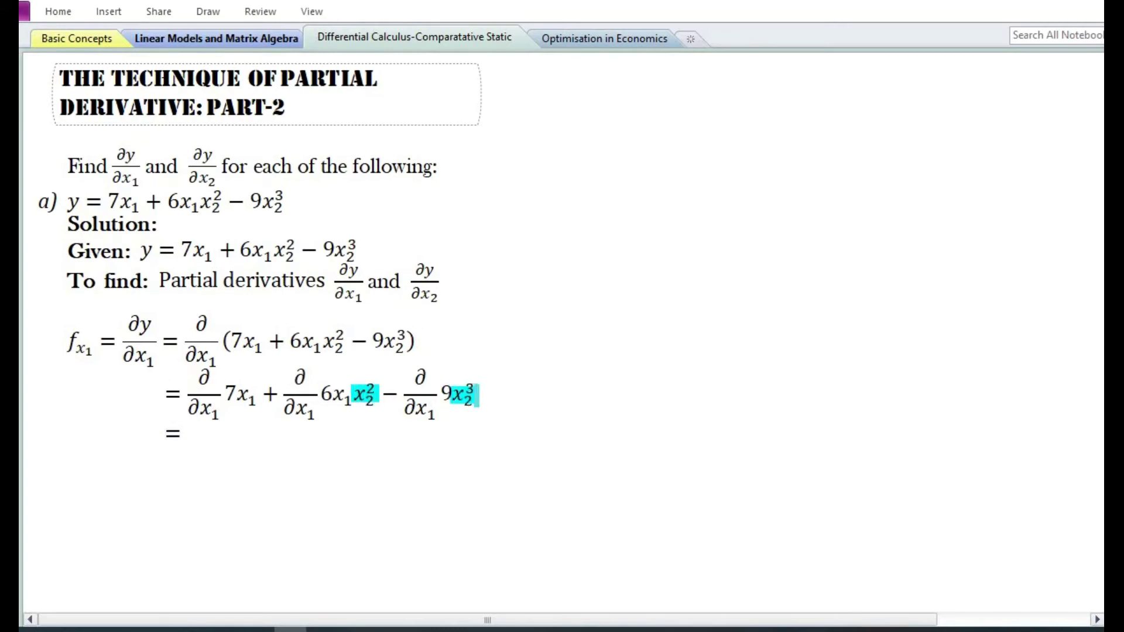
click(253, 451)
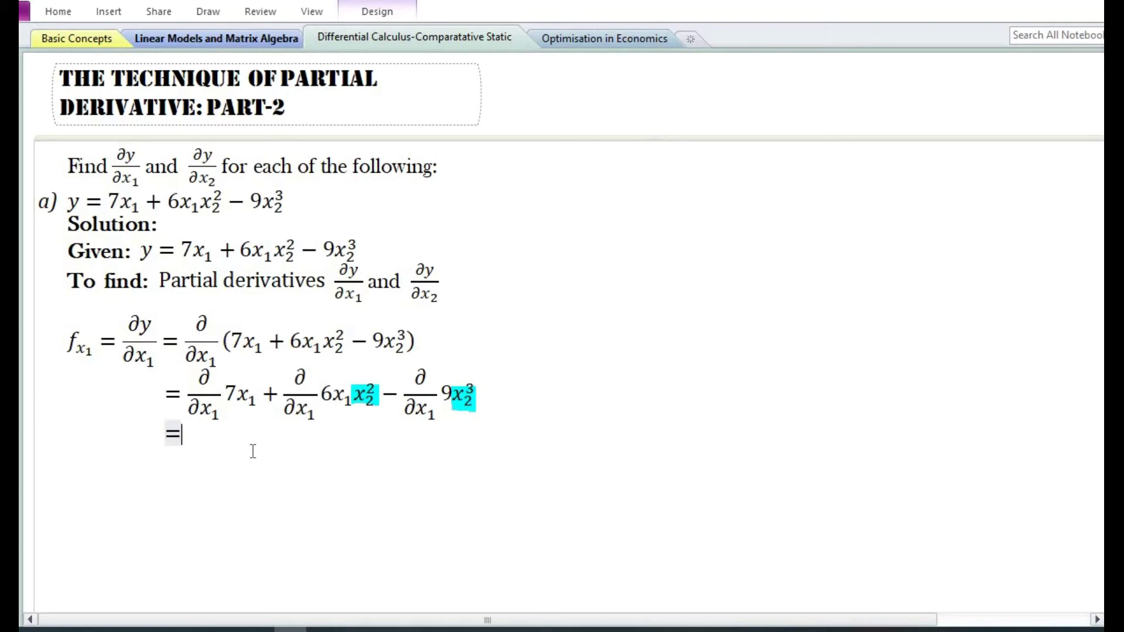
key(ctrl+v)
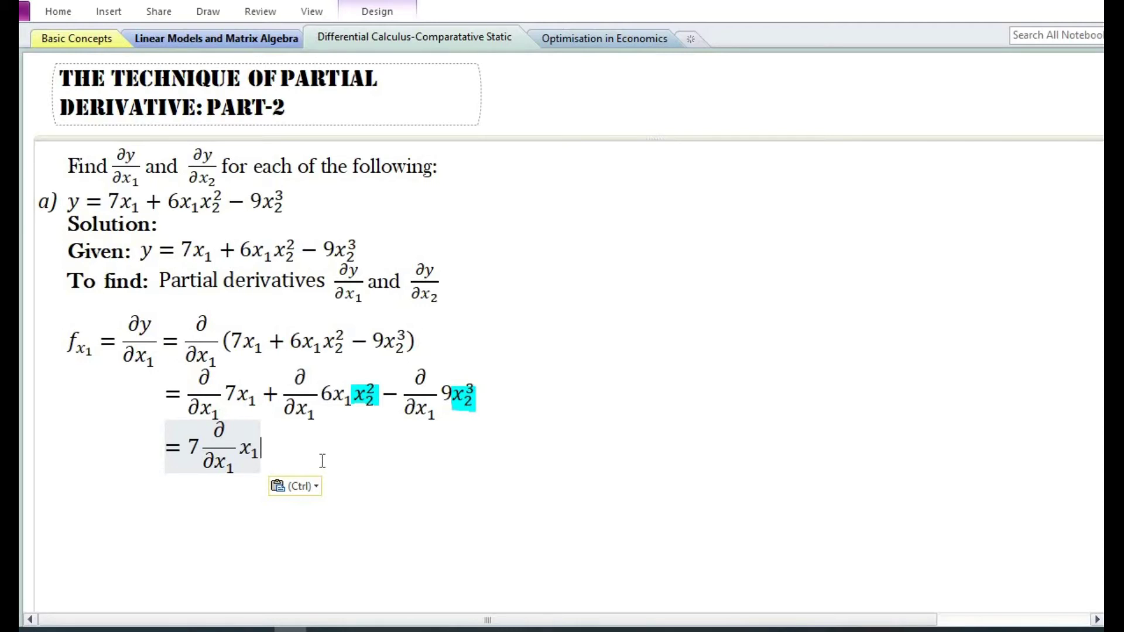
Complete the third line as 7 ∂/∂x1 x1 + 6x2² ∂/∂x1 x1 − 0
text(+)
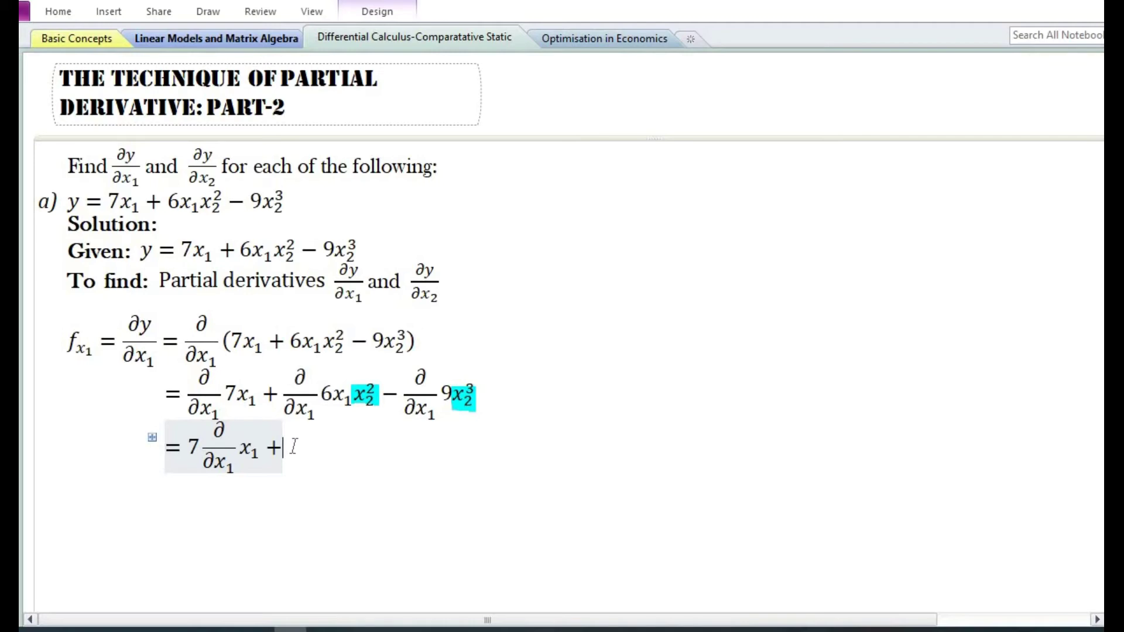
text(6x_2^2 ∂/∂x_1 x_1)
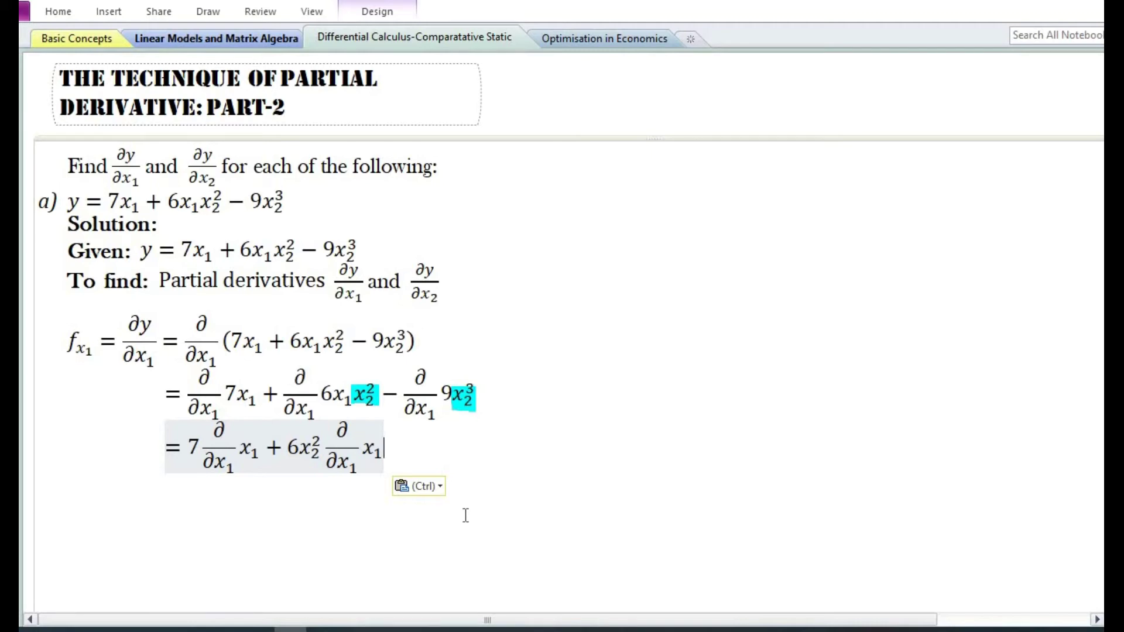
text(-)
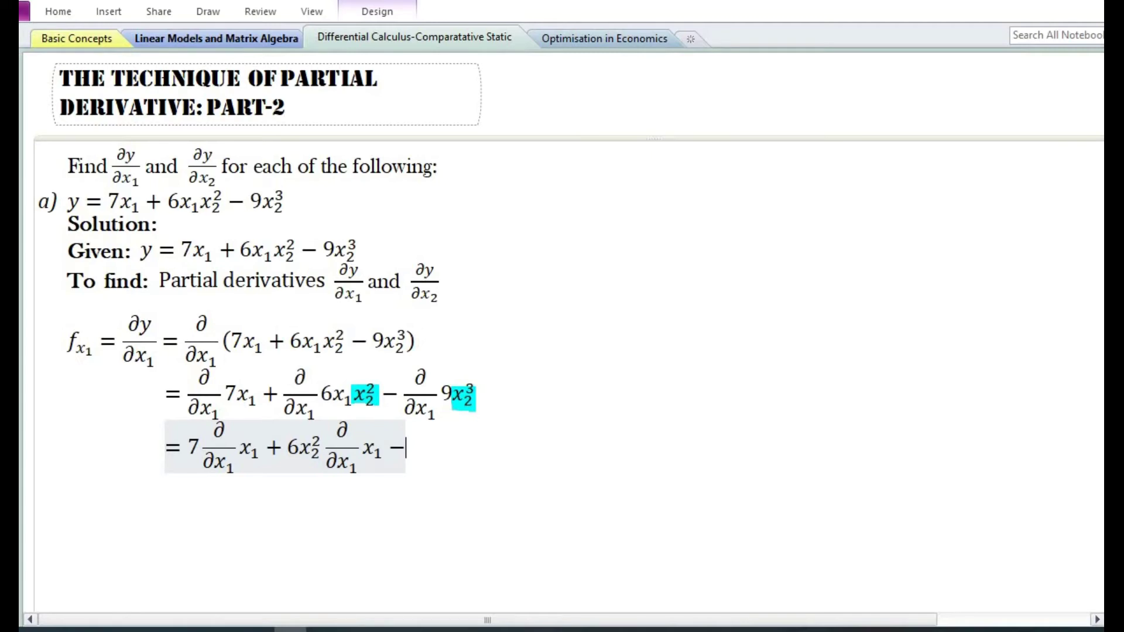
text(0)
Add the simplified line = 7.1 + 6x2².1 and start f_x1 = ∂y/∂x1 = below
key(Return)
text(=7)
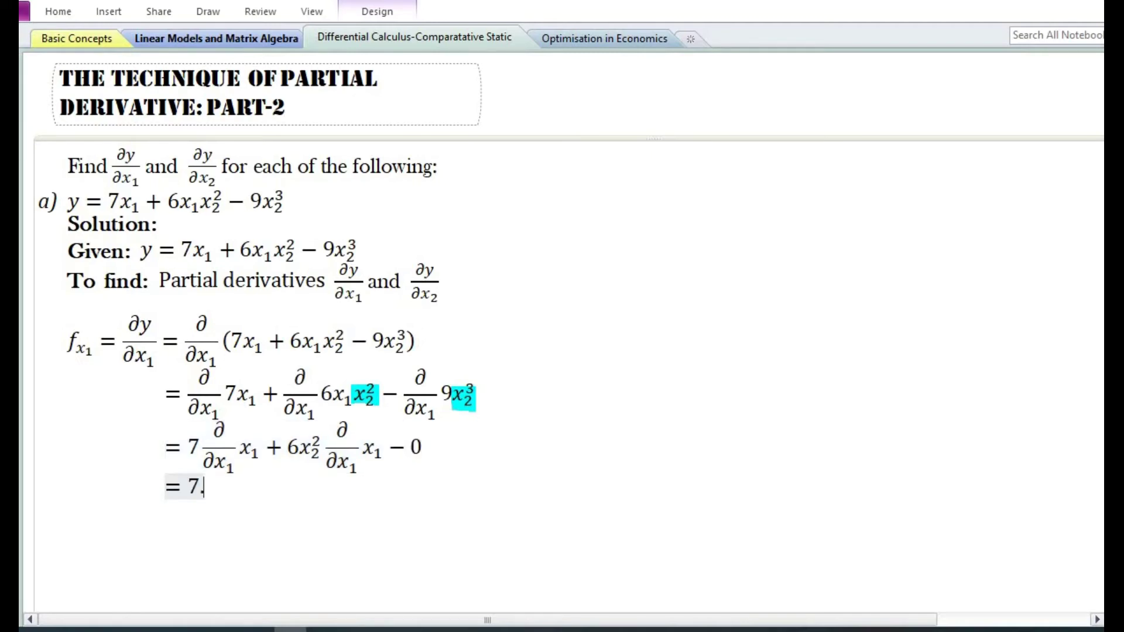
text(.1 +)
text(6x_2^2)
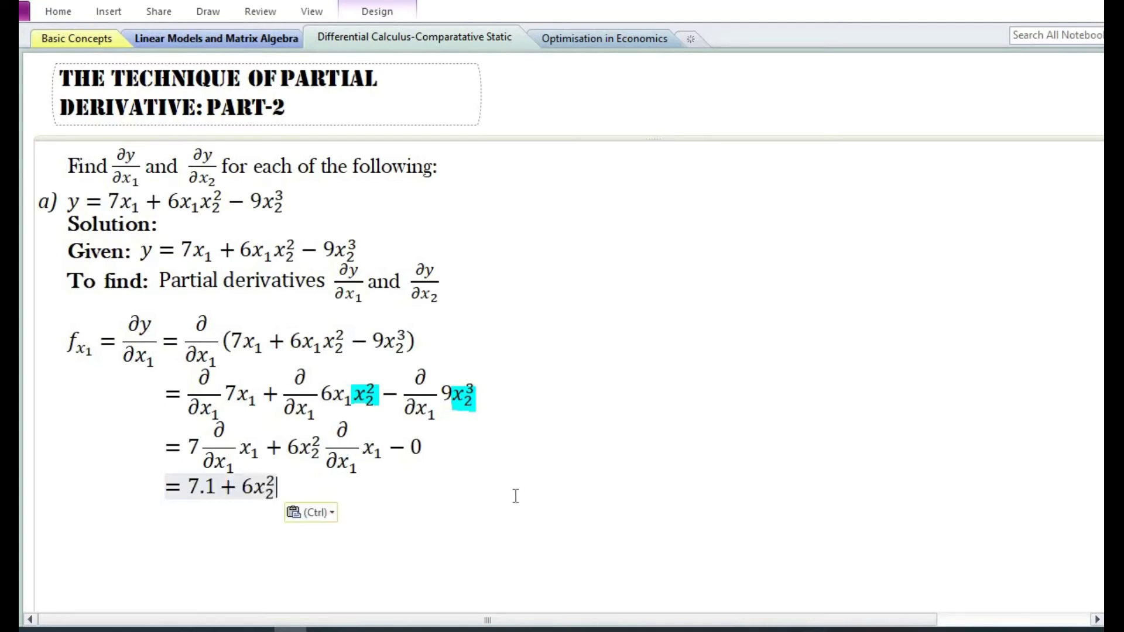
text(.)
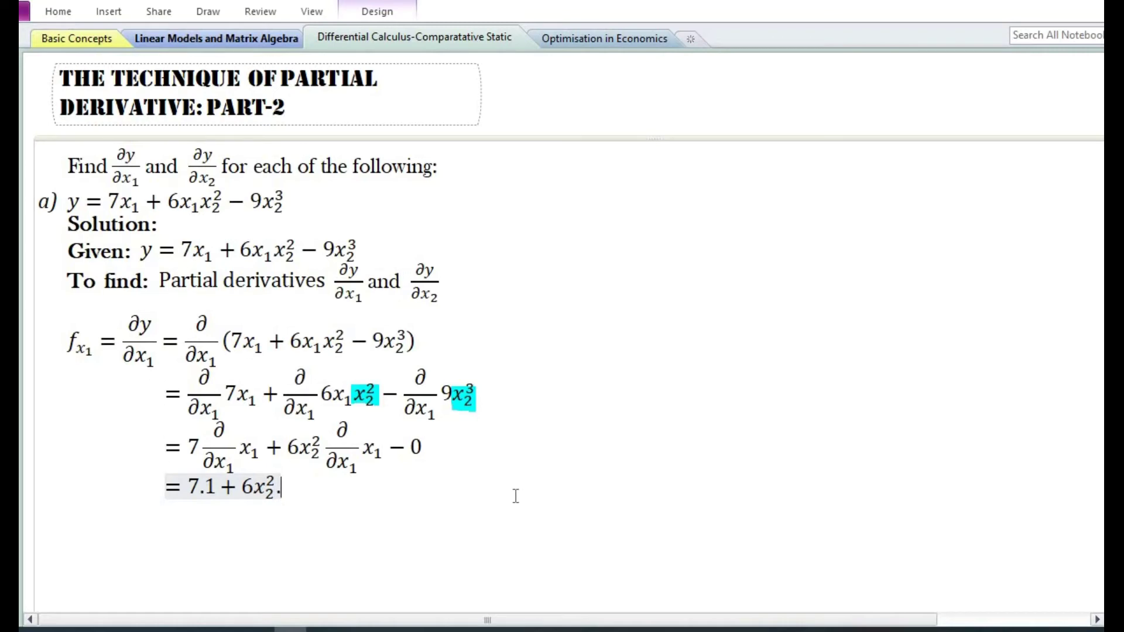
text(1)
key(Return)
text(f_x1=∂y/∂x1=)
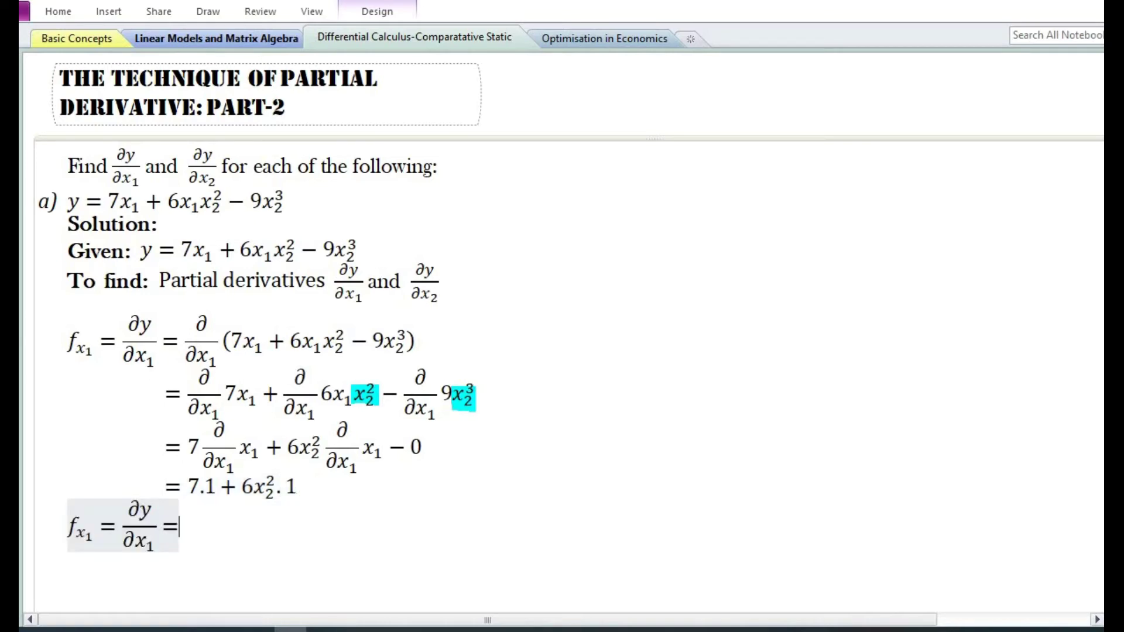
Finish the answer f_x1 = 7 + 6x2², then add the f_x2 = ∂/∂x2(7x1 + 6x1x2² − 9x2³) setup
text(7 +)
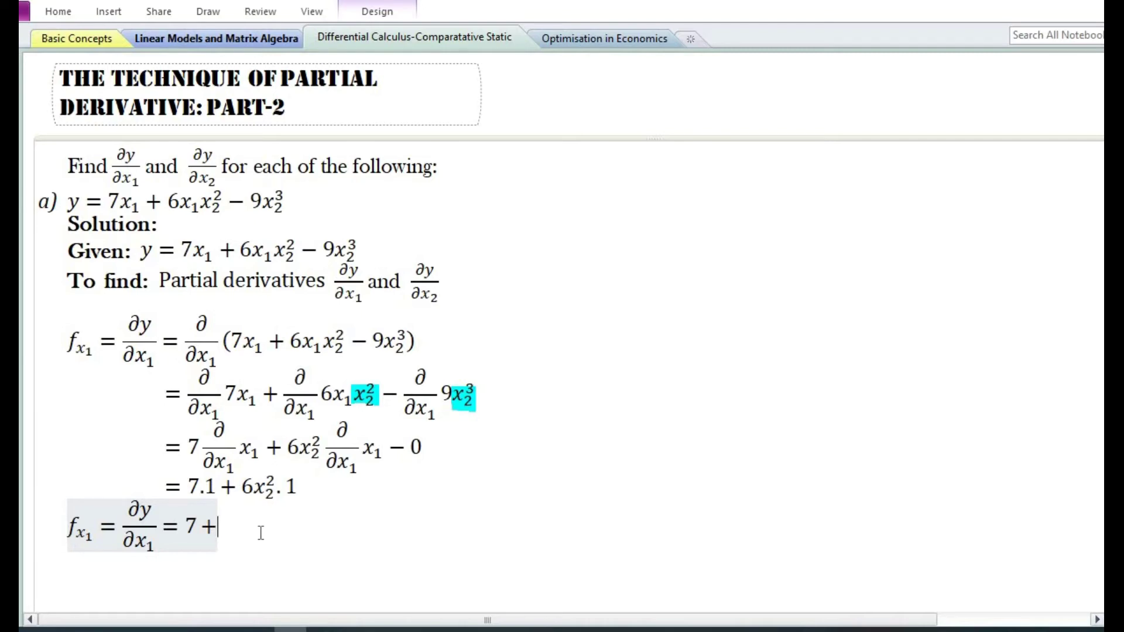
text(6x₂²)
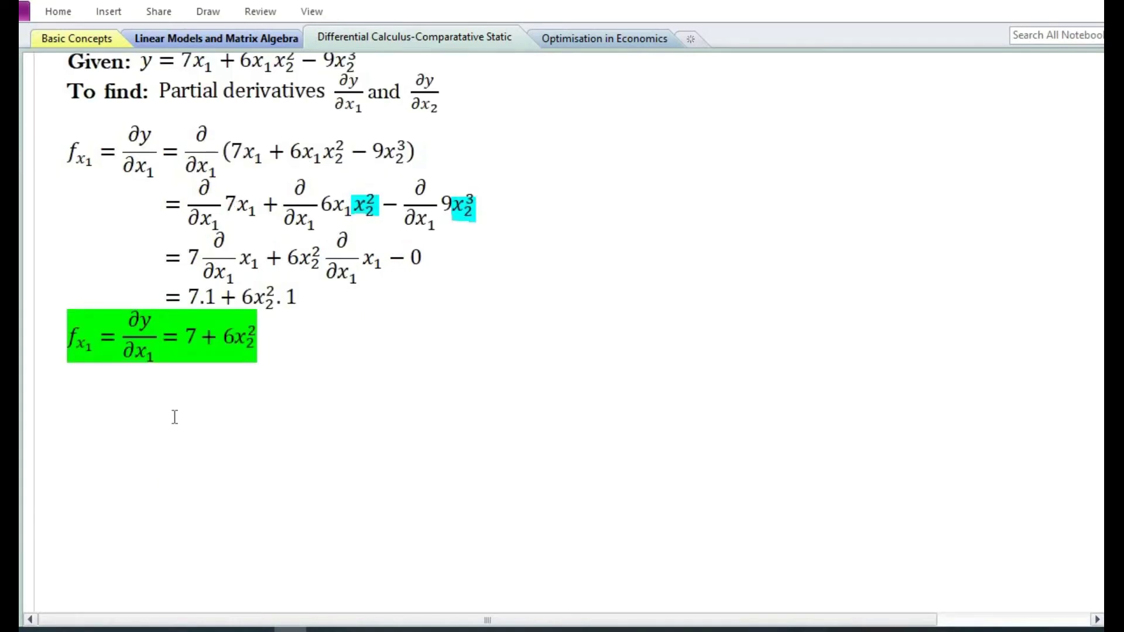
key(ctrl+v)
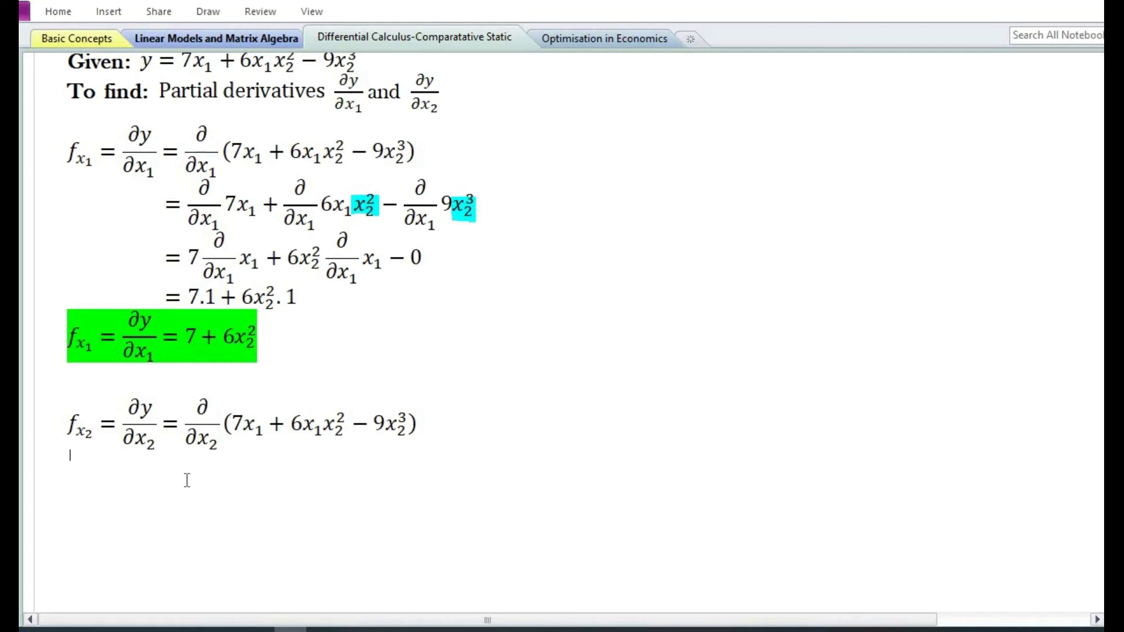
Add = ∂/∂x2 7x1 + ∂/∂x2 6x1x2² − ∂/∂x2 9x2³ and begin another '=' line
key(alt+equal)
text(=)
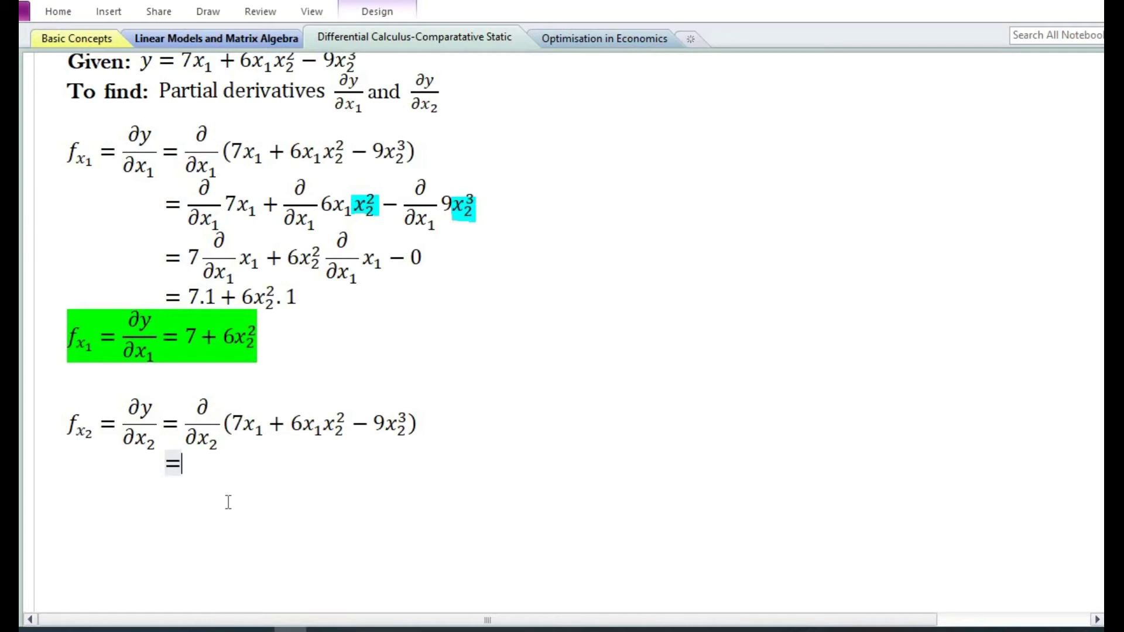
text(∂/∂x₂ 7x₁ + ∂/∂x₂ 6x₁x₂² − ∂/∂x₂ 9x₂³)
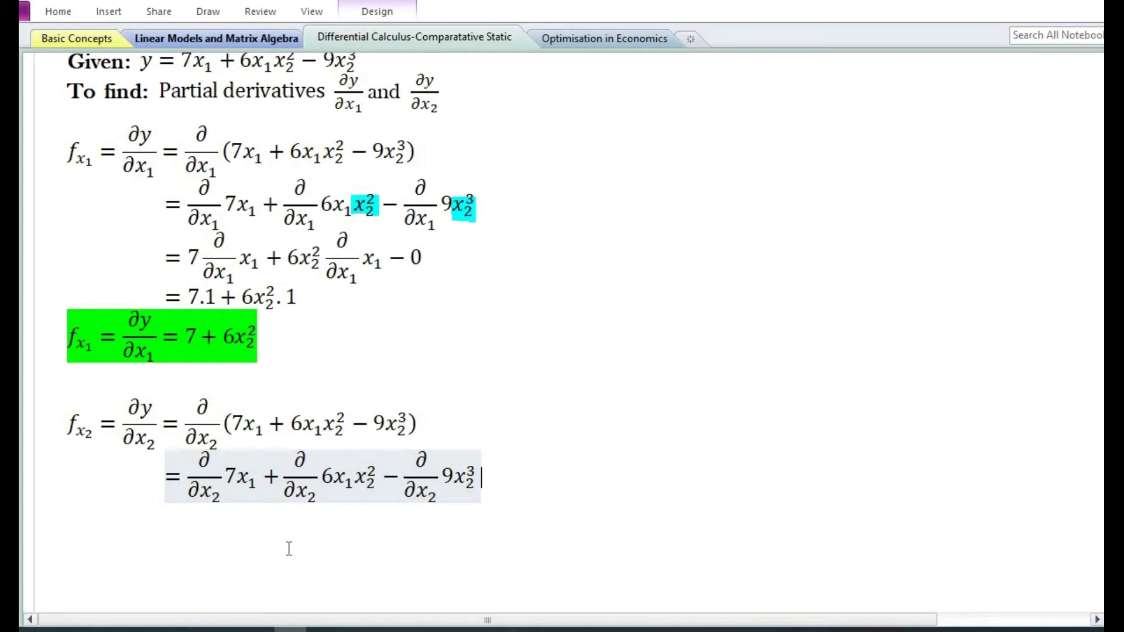
key(Return)
text(=)
scroll(289, 548, down, 1)
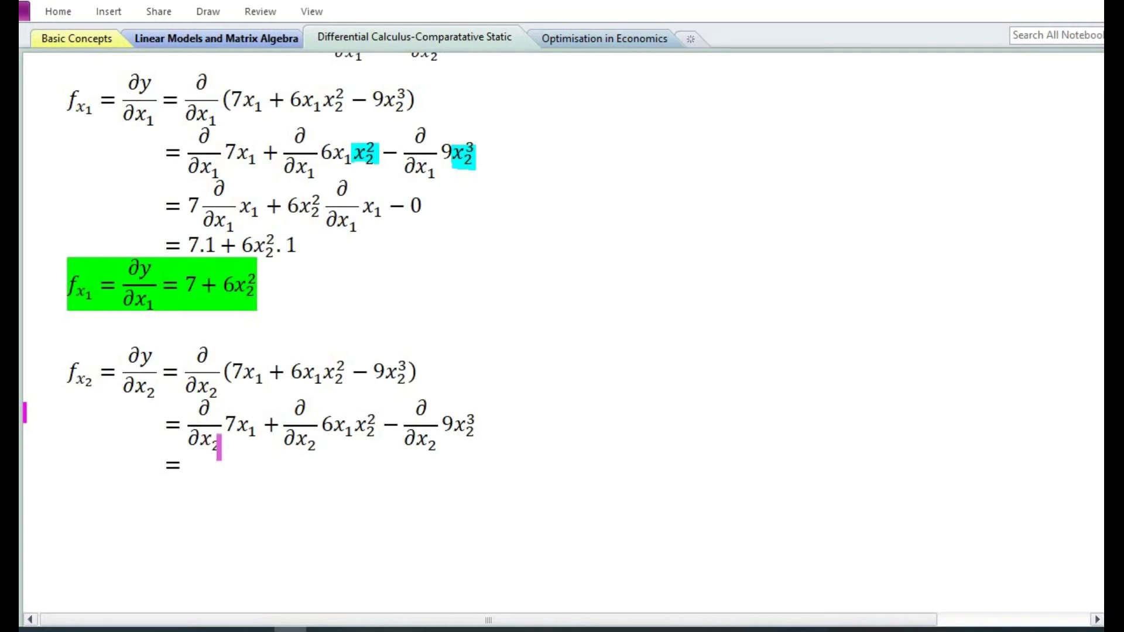
Mark the x1 factors of the f_x2 terms in magenta and write = 0 + on the next line
drag(236, 432, 354, 427)
key(Escape)
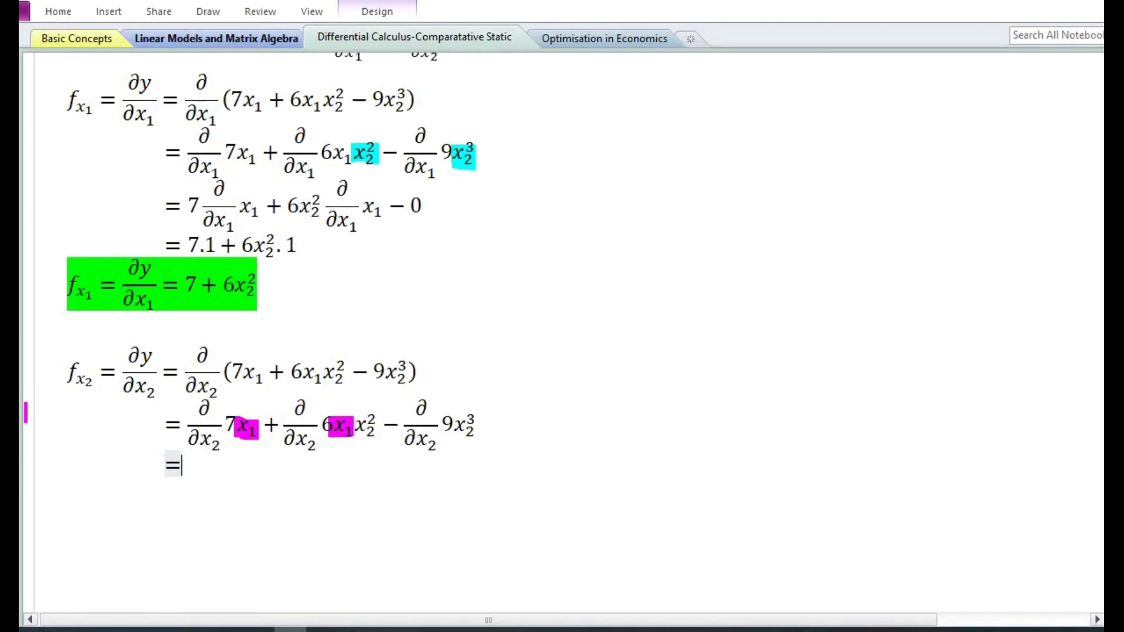
text(0+)
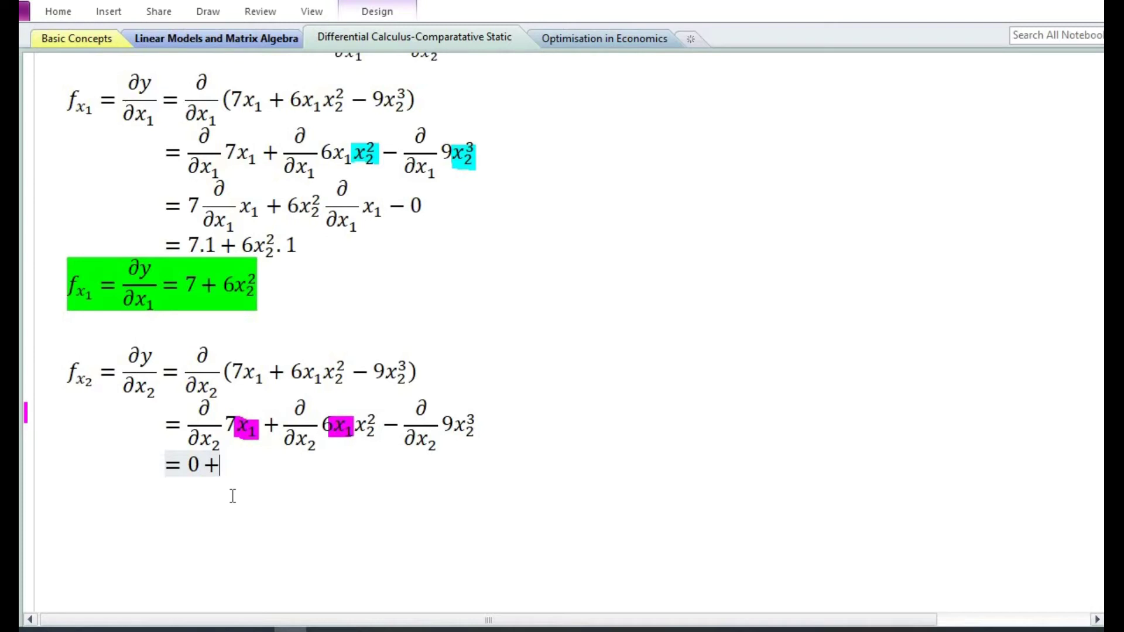
click(237, 467)
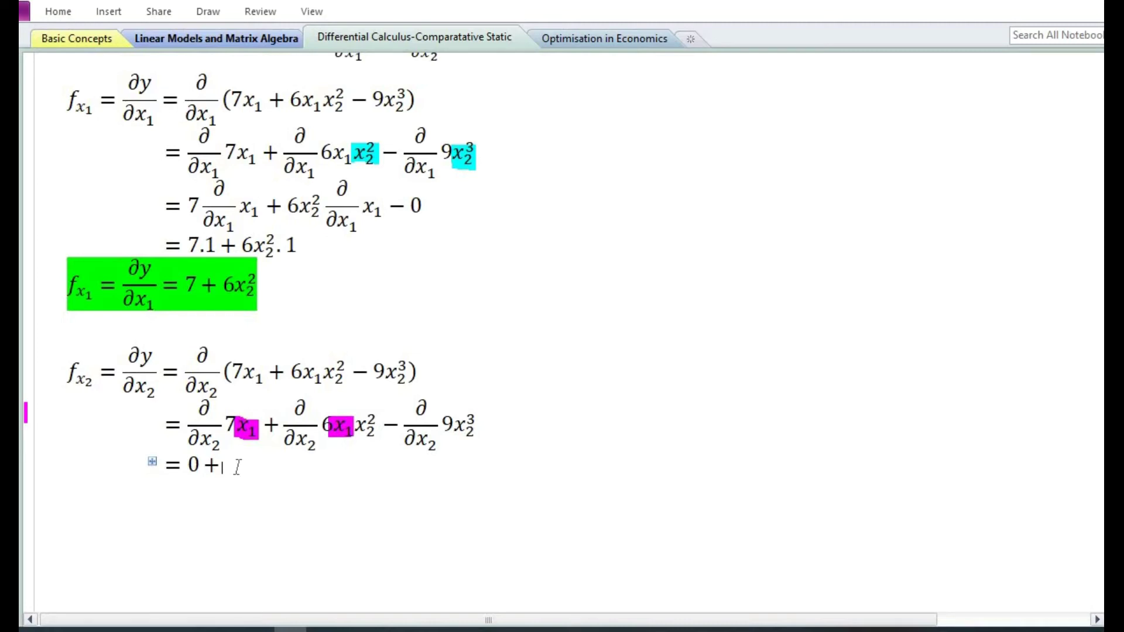
Complete = 0 + 6x1 ∂/∂x2 x2² − 9 ∂/∂x2 x2³ and begin = 6x1. below
text(6x₁∂/∂x₂x₂²)
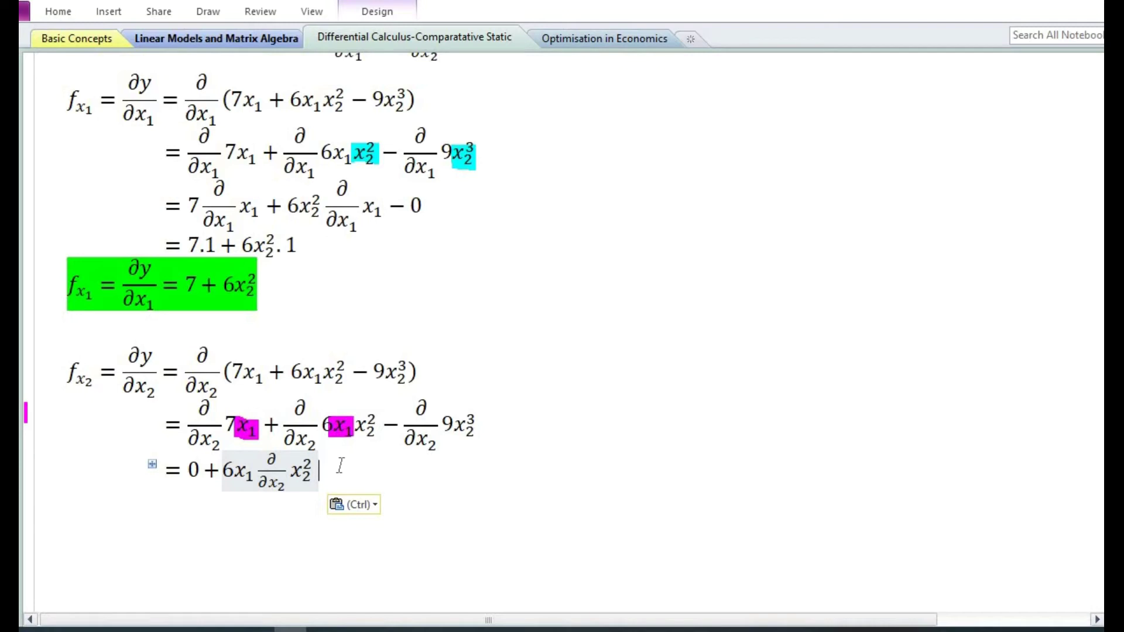
text(-)
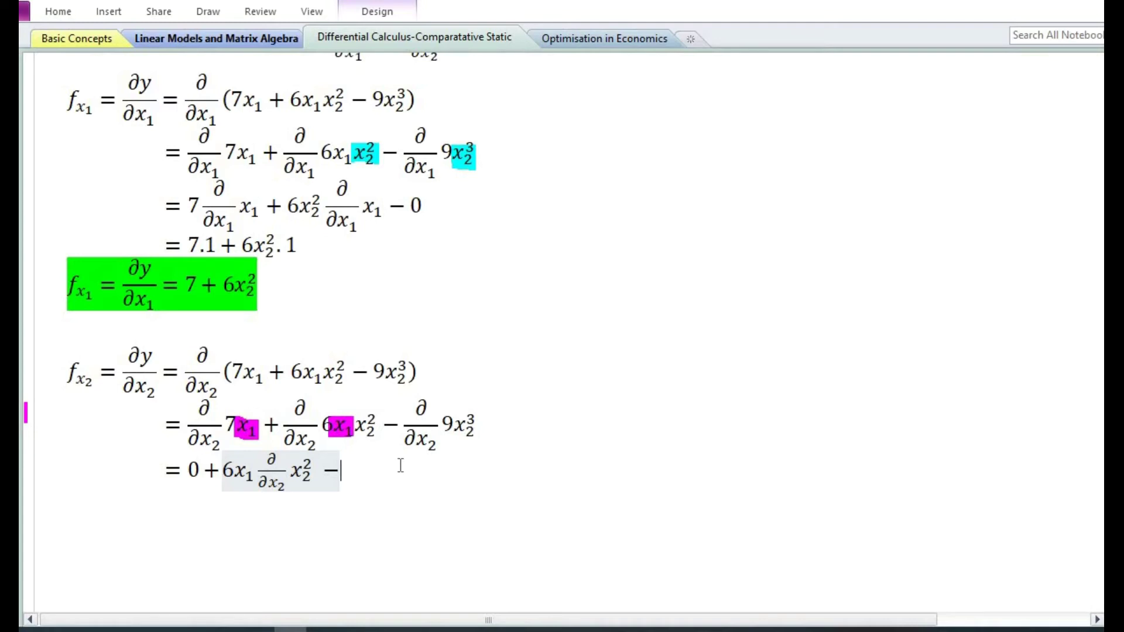
text(9∂/(∂x_2) x_2^3)
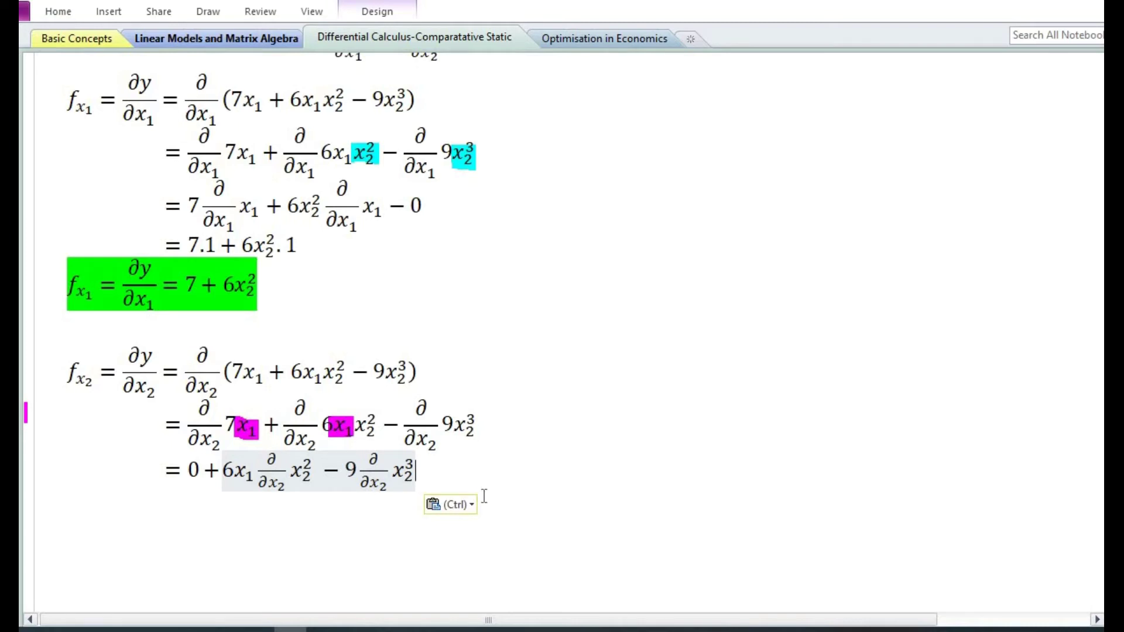
key(Return)
text(=6x_1.)
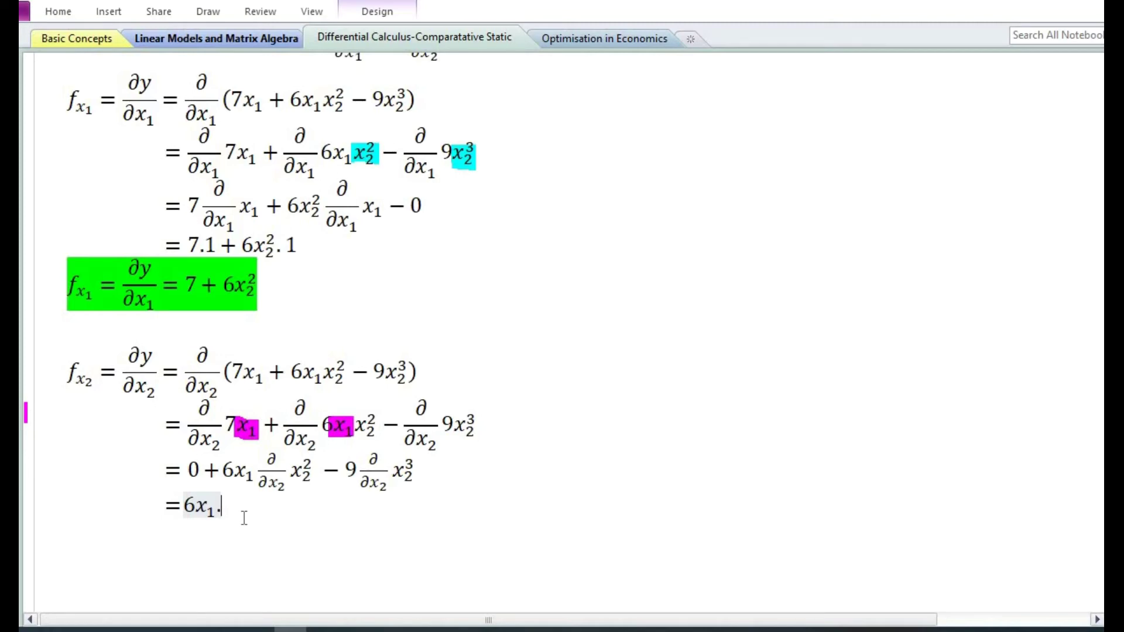
Complete the line = 6x1.2x2 − 9.3x2²
text(2x2)
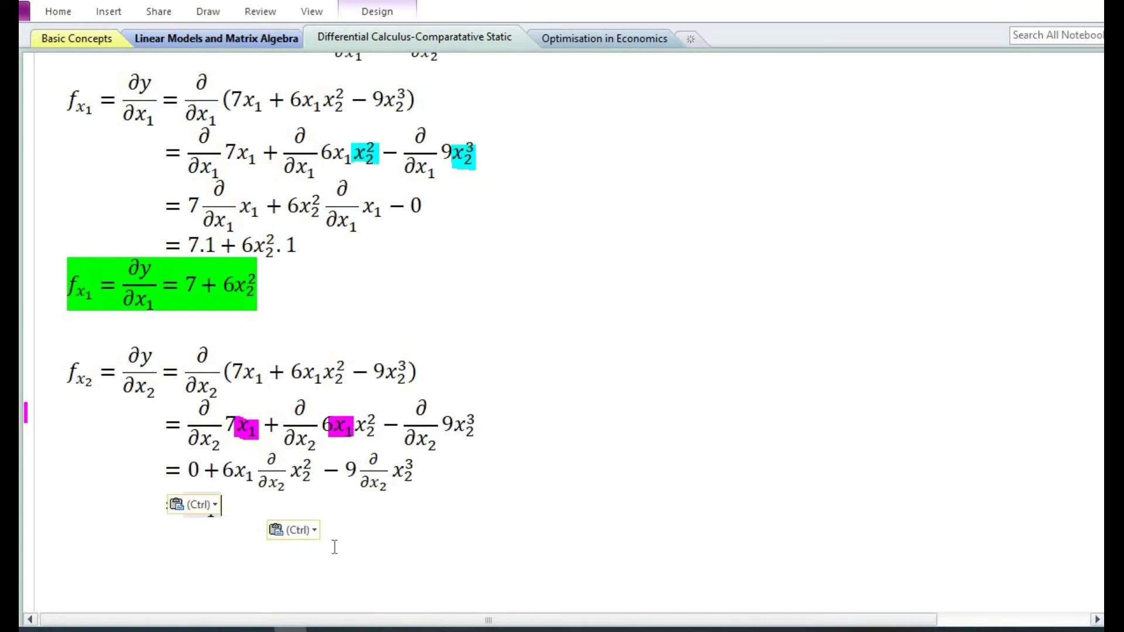
text(-9.)
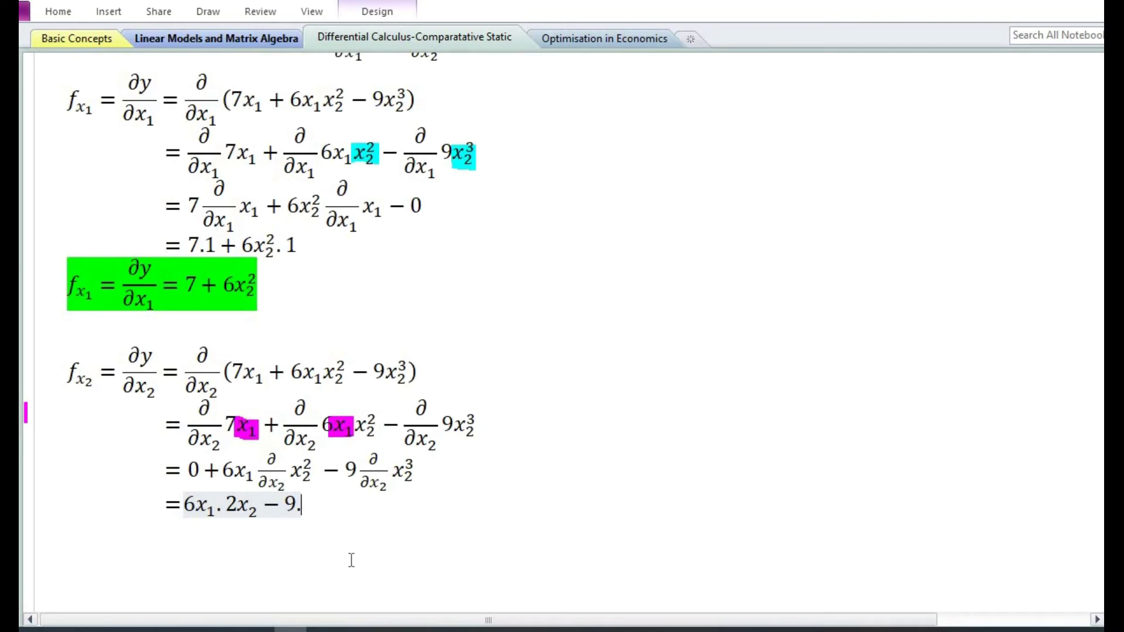
text(3x₂²)
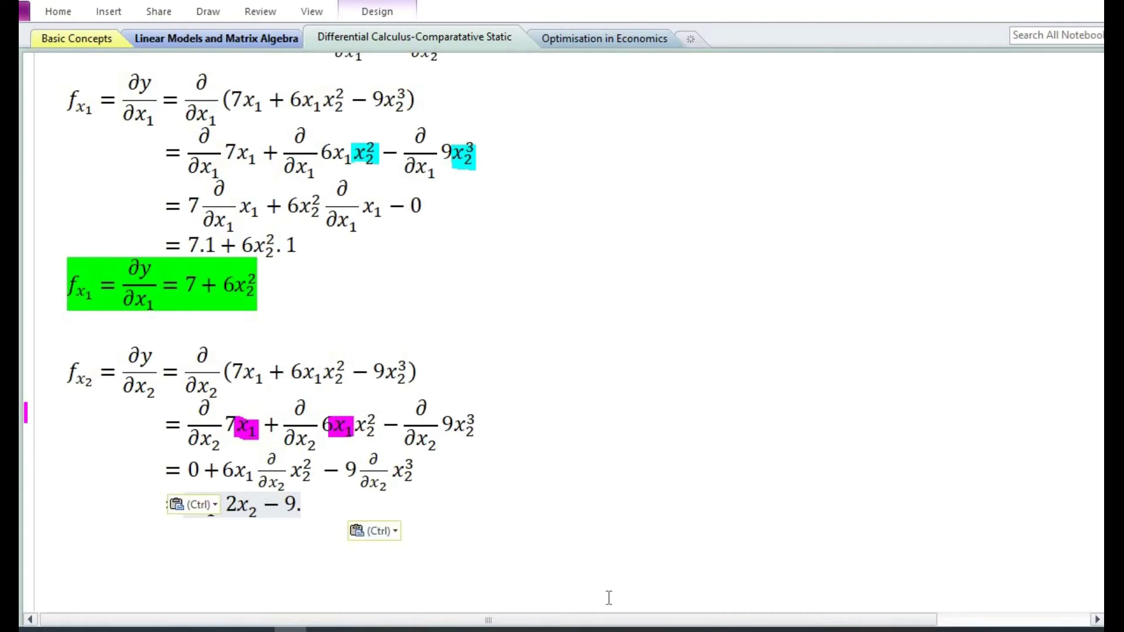
Write the result fx2 = ∂y/∂x2 = 12x1x2 − 27x2²
key(Return)
text(f_x2=∂y/∂x2=)
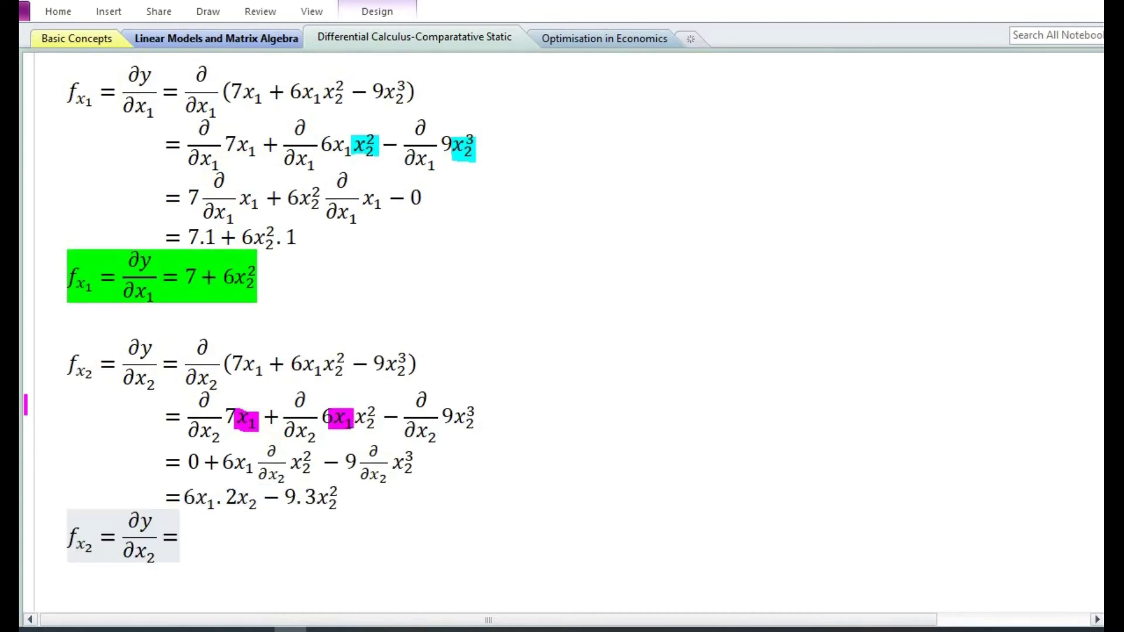
text(12x_1)
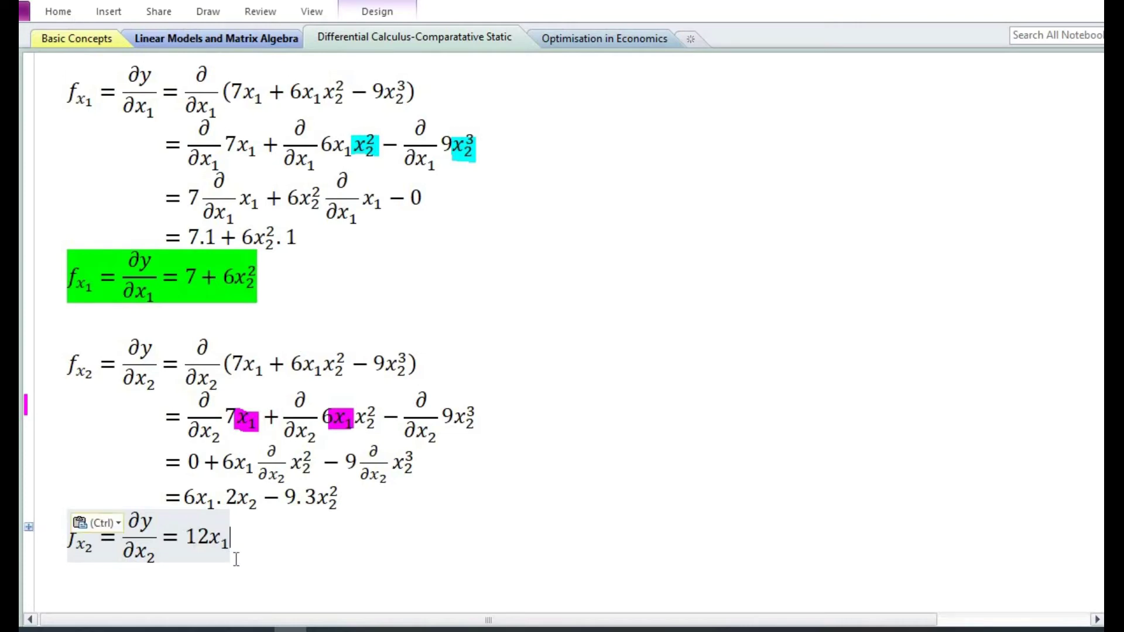
text(x₂)
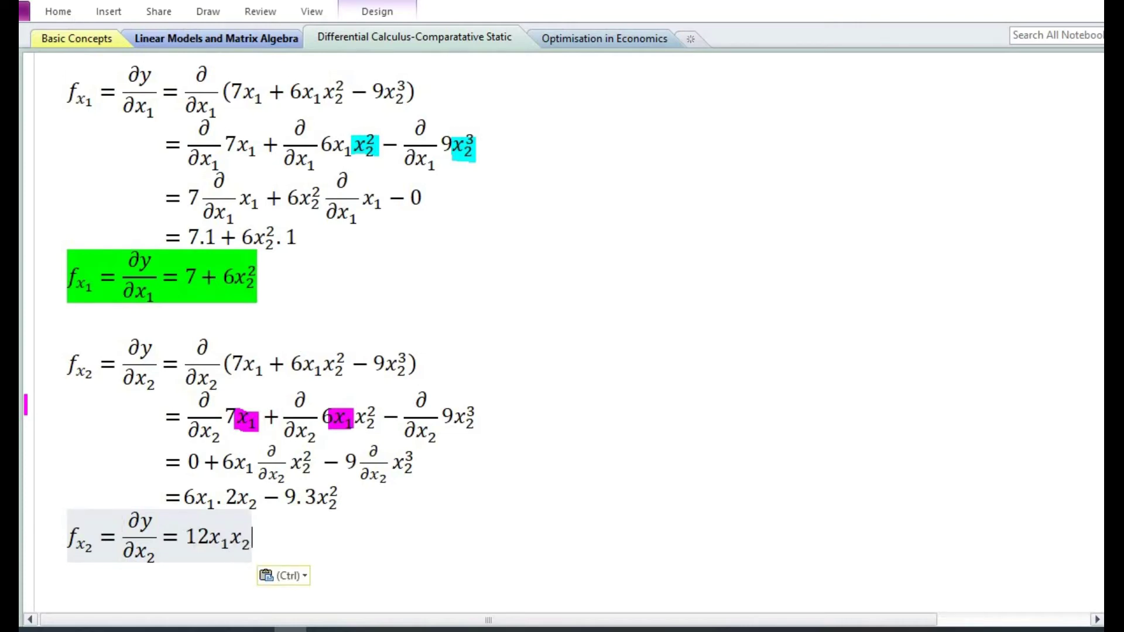
text(-)
text(27)
text(x₂²)
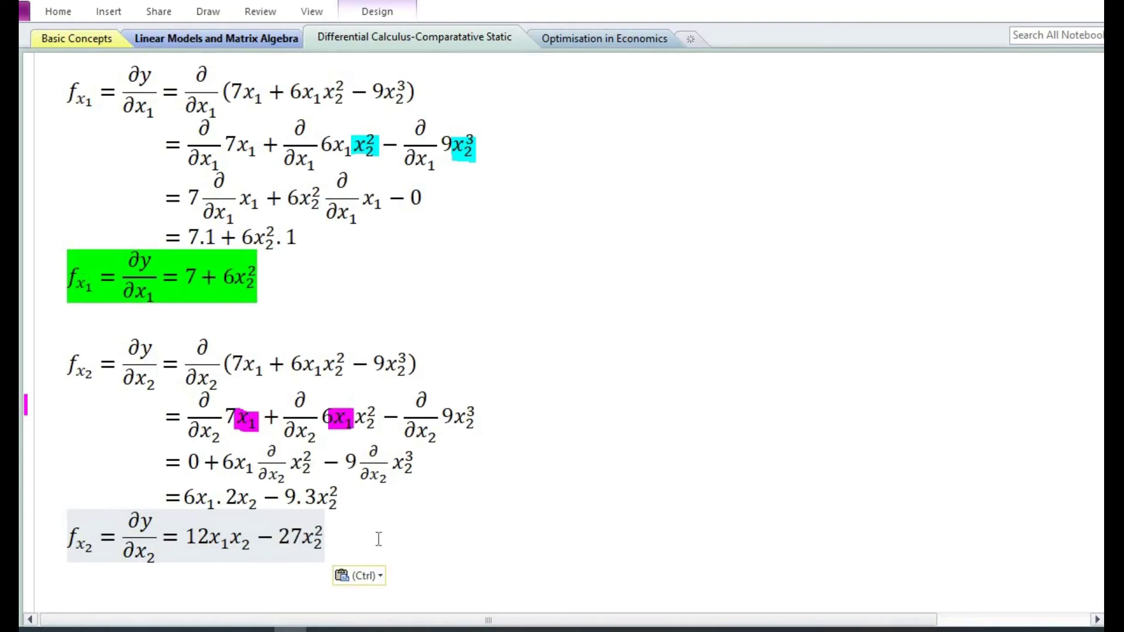
scroll(312, 497, up, 3)
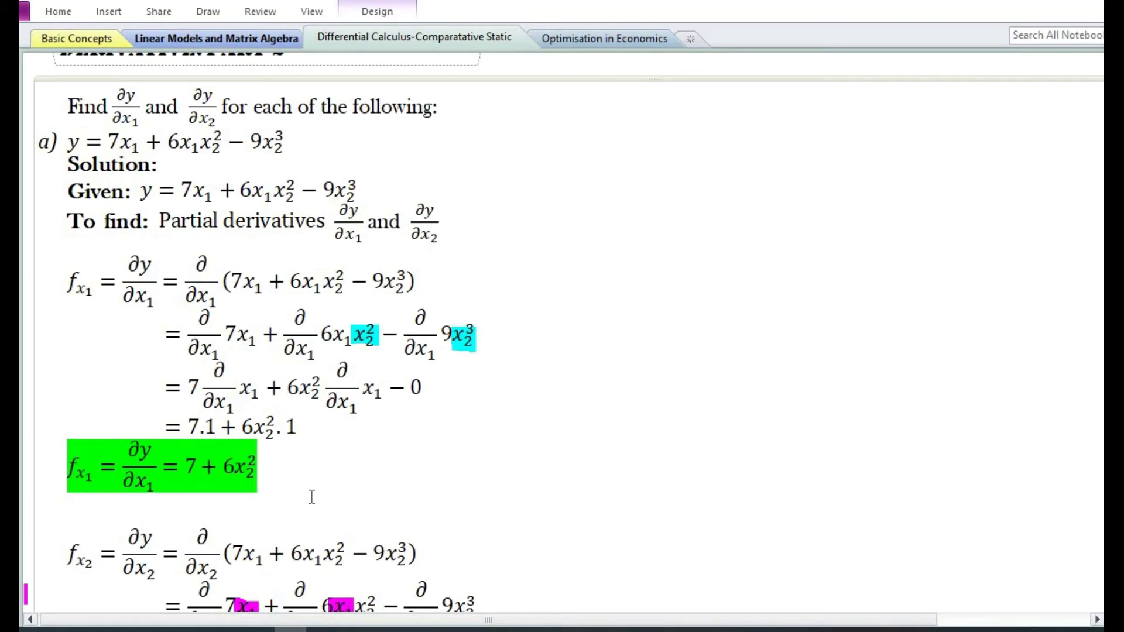
Scroll down the page to part b), y = (5x1 + 3x2)(4x2 − 2)
scroll(312, 497, down, 5)
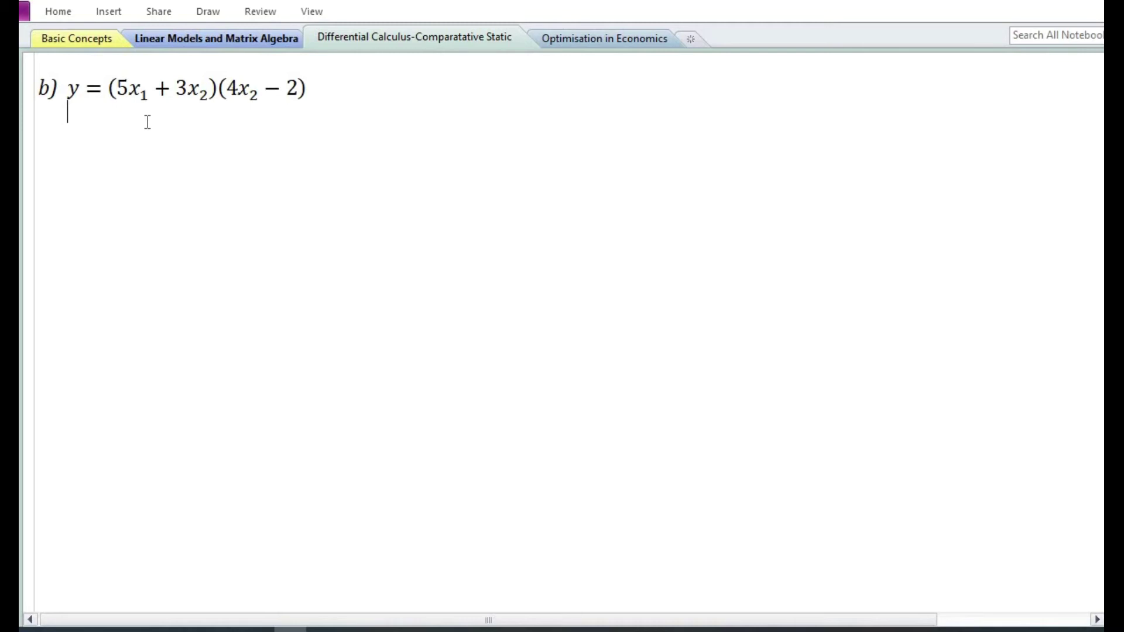
Paste the Solution, Given and To find lines into part b)
text(Solution: Given: y = (5x1 + 3x2)(4x2 − 2) To find: Partial derivatives ∂y/∂x1 and ∂y/∂x2)
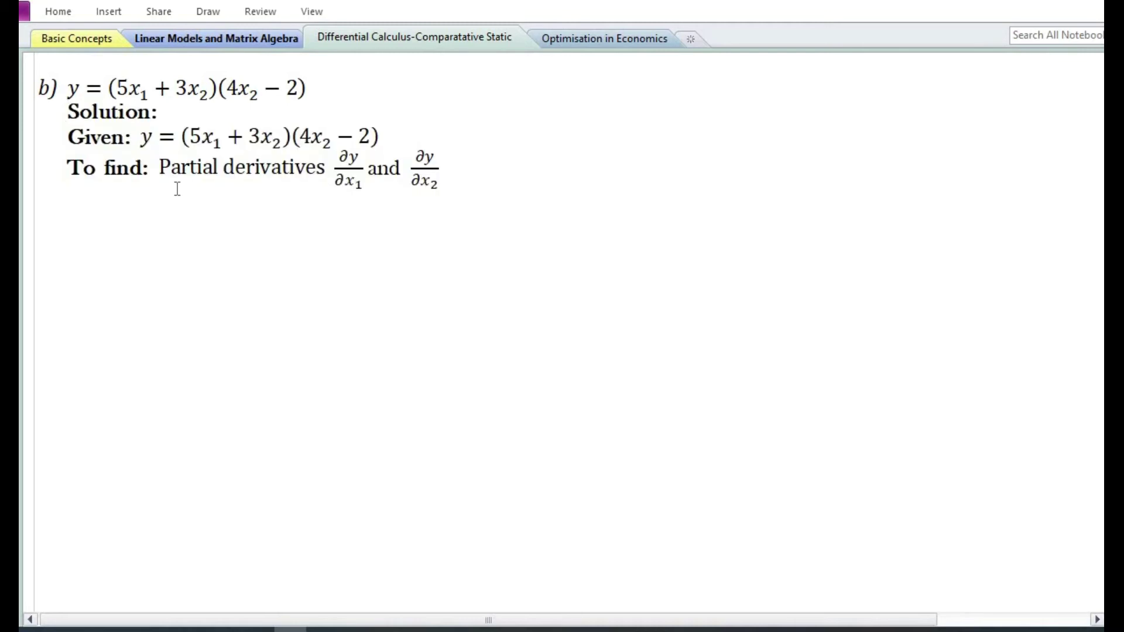